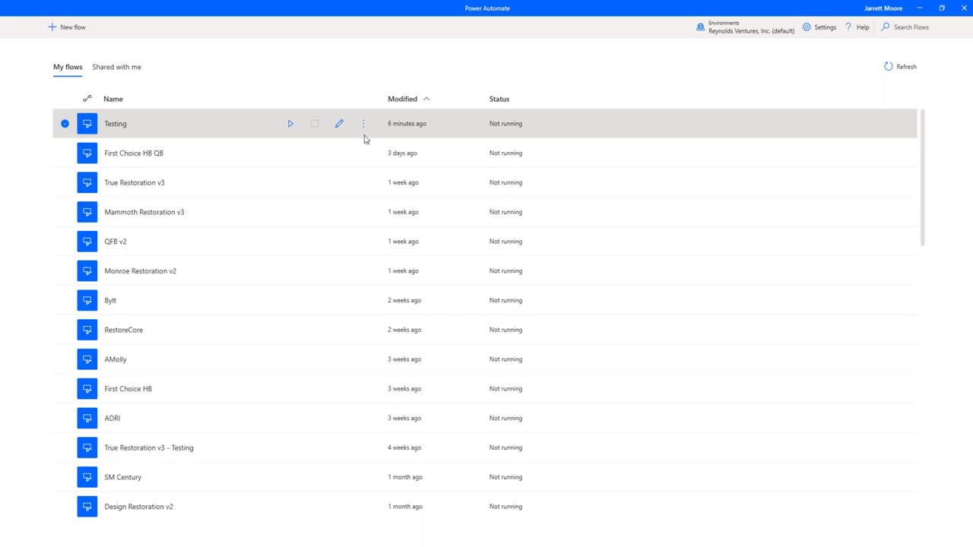
Step: Open the Testing flow and drag the Send mouse click action into the Main workspace
click(342, 124)
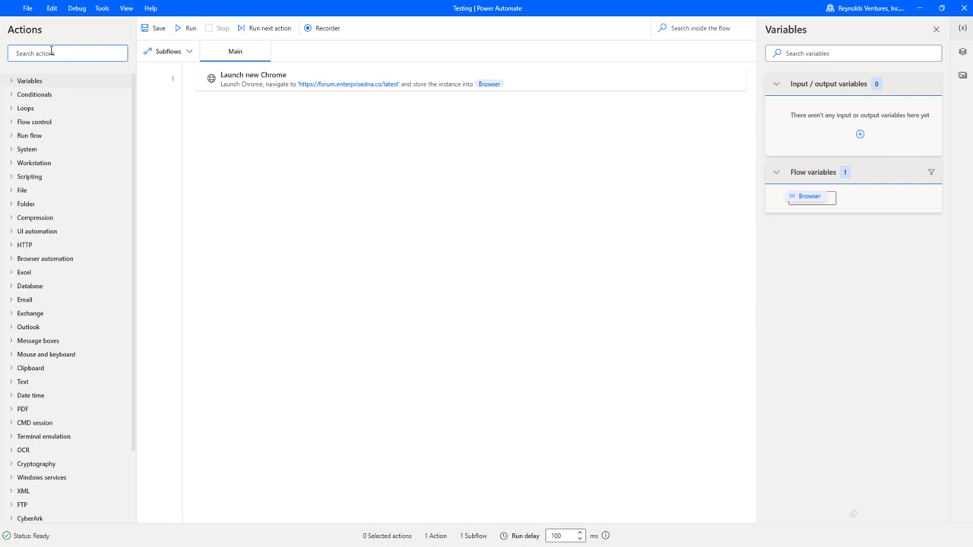
text(send mo)
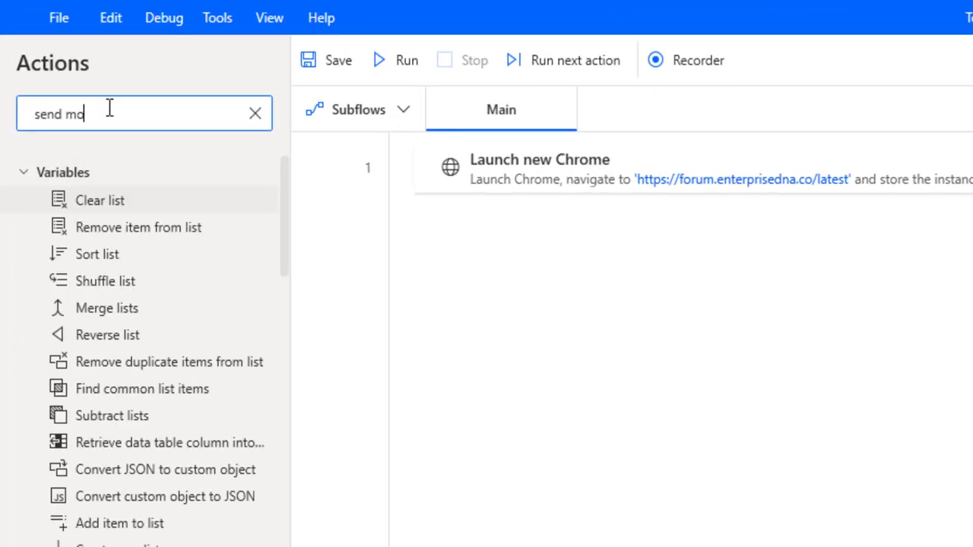
text(use)
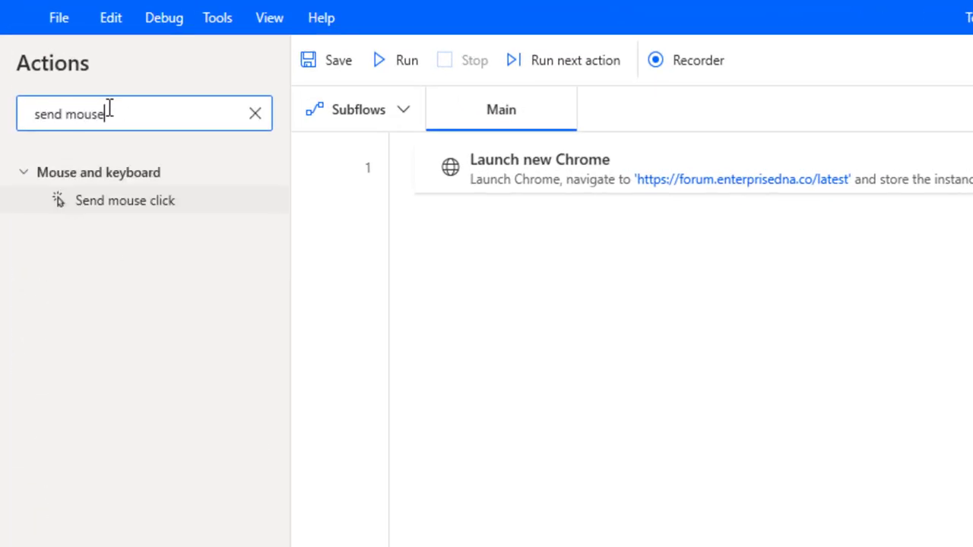
click(104, 208)
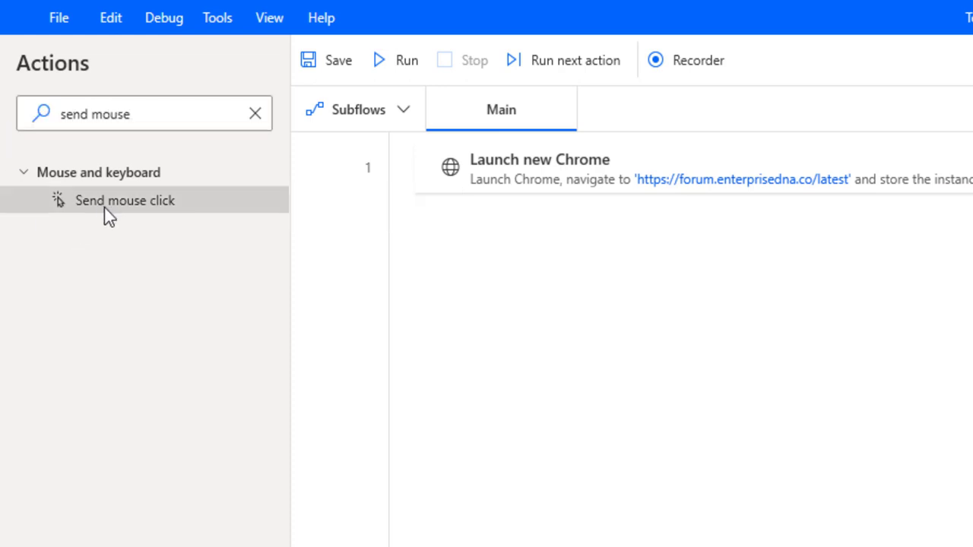
drag(104, 208, 613, 307)
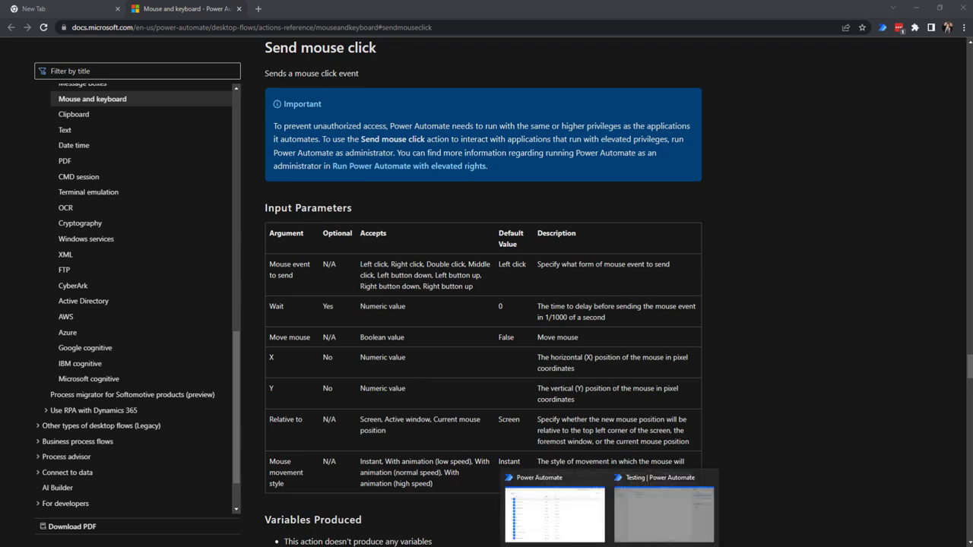
Step: Return from the Send mouse click documentation to the action's settings in Power Automate
click(639, 515)
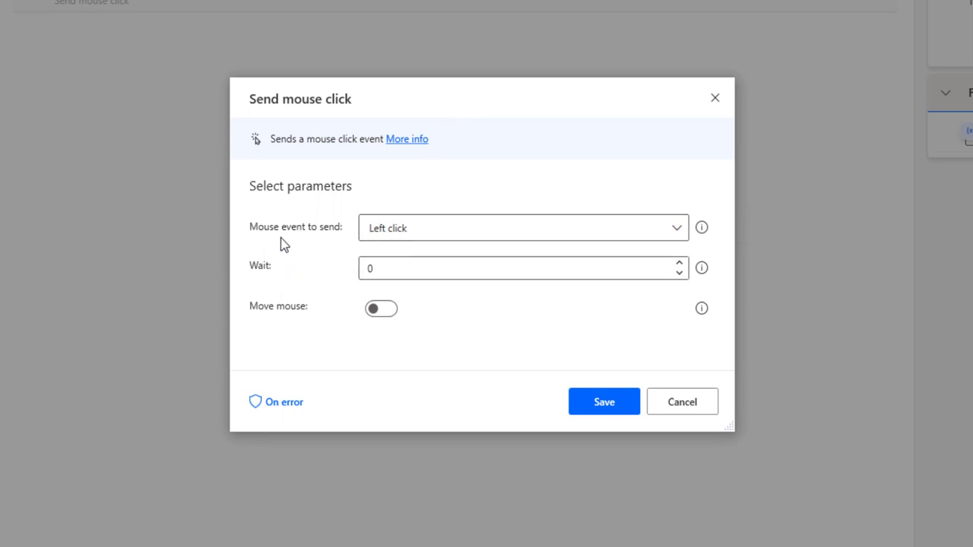
click(679, 231)
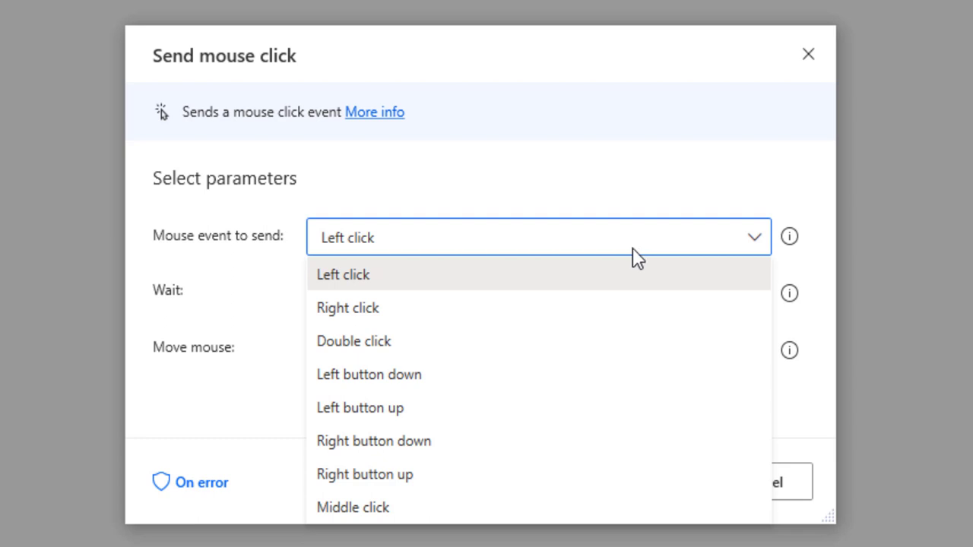
click(360, 202)
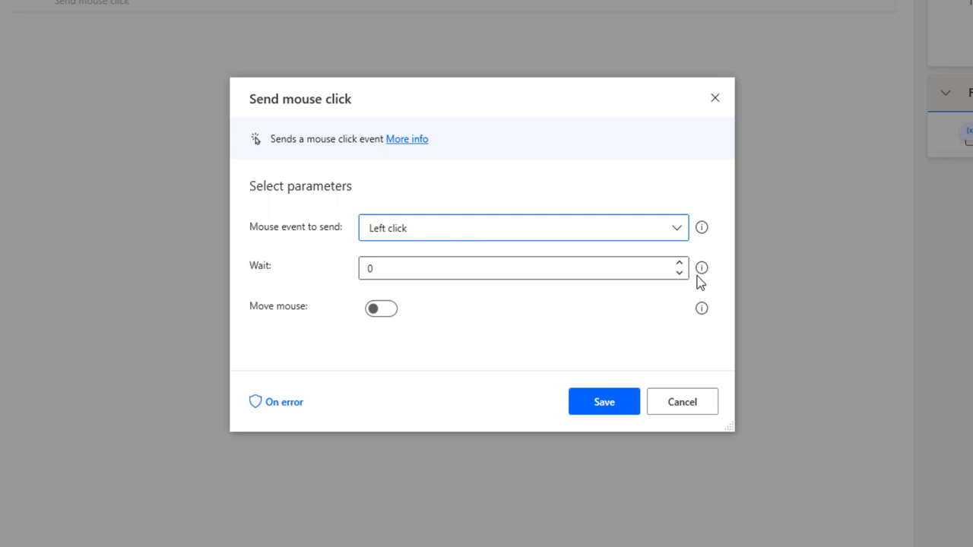
mouse_move(699, 275)
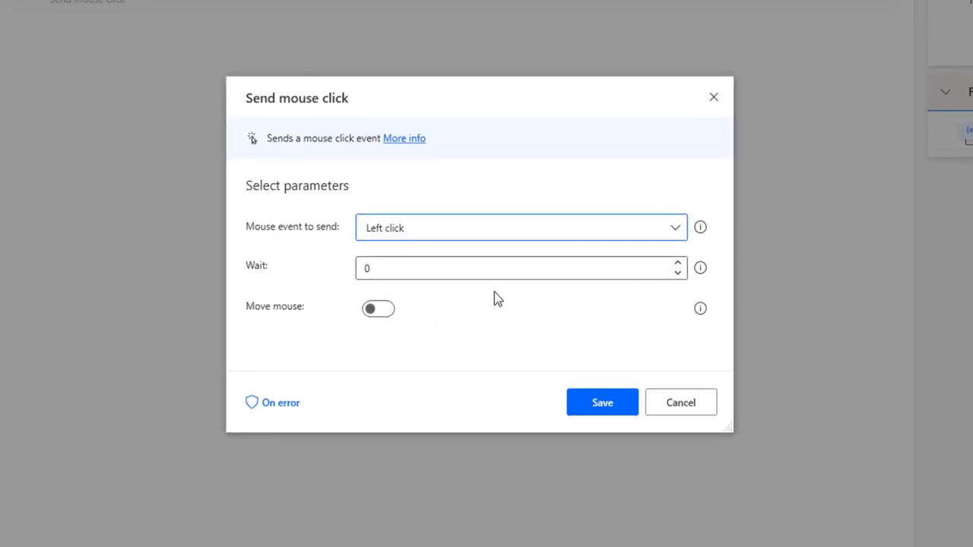
Step: Replace the click's Wait value with 900 milliseconds
mouse_move(383, 268)
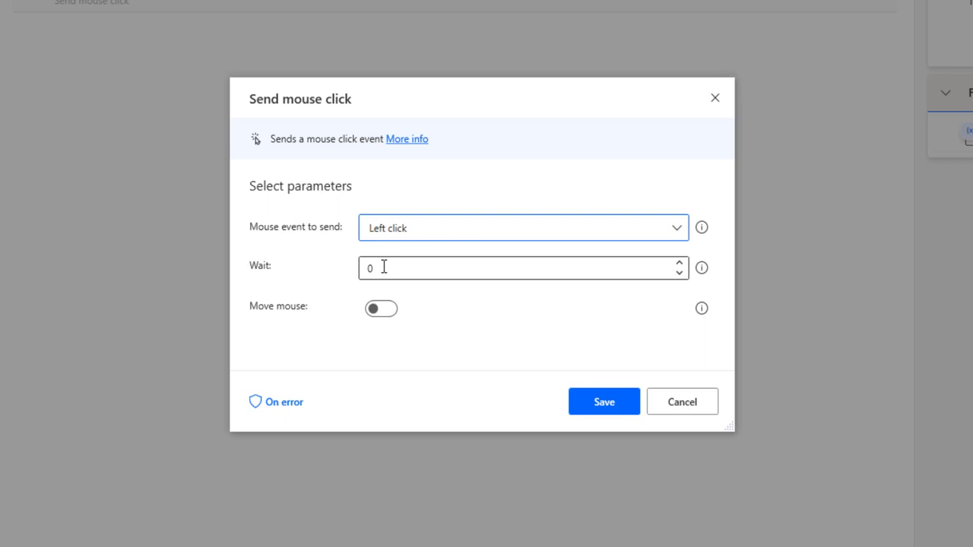
double_click(369, 268)
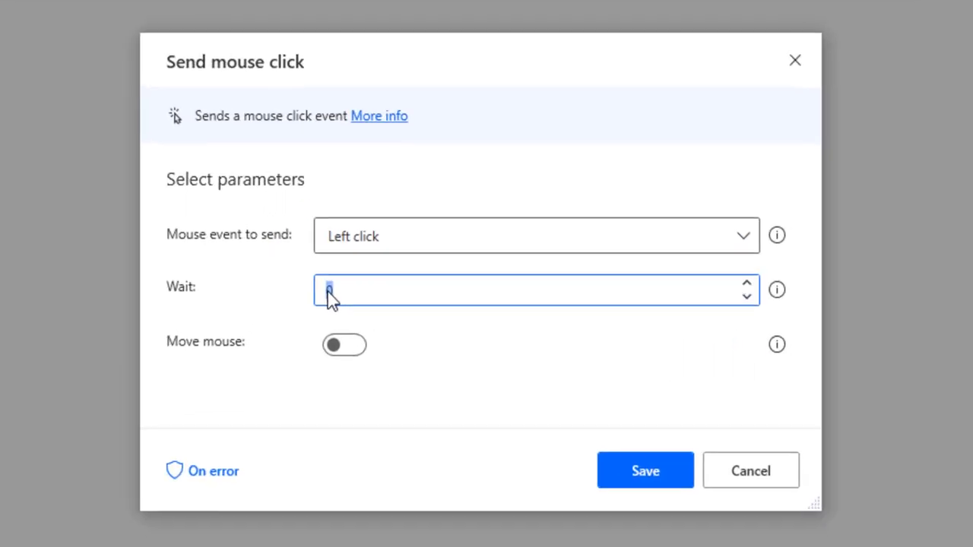
text(800)
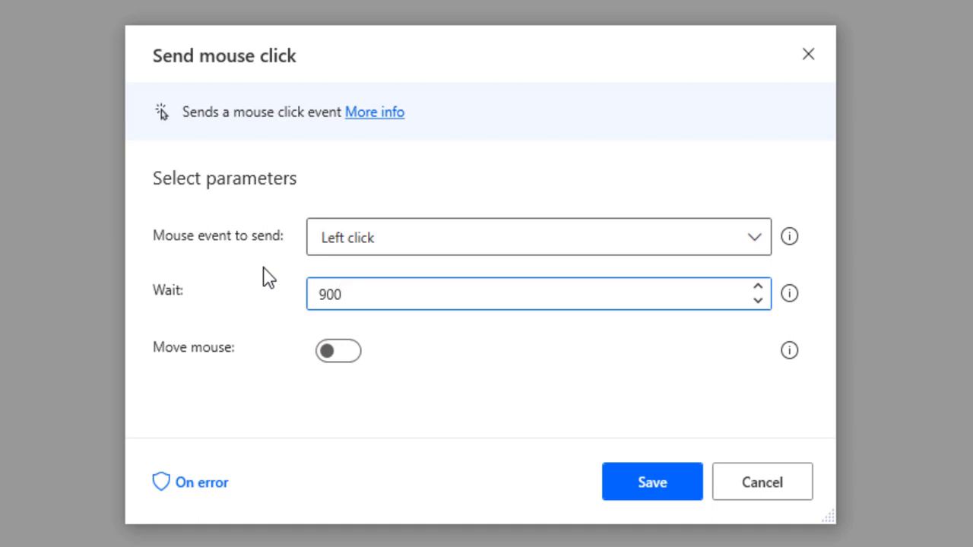
Step: Turn on Move mouse, exposing the X, Y, Relative to and movement style fields
click(331, 362)
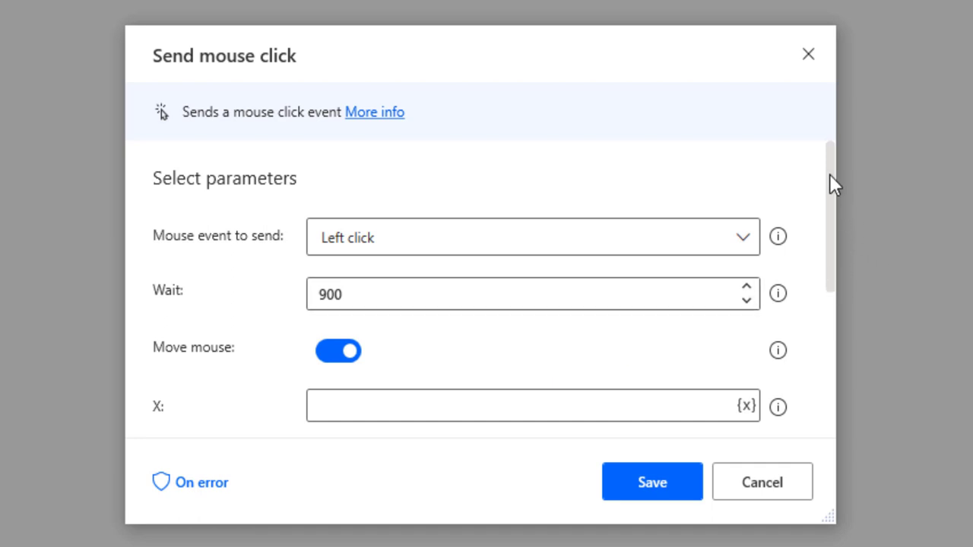
drag(834, 182, 836, 268)
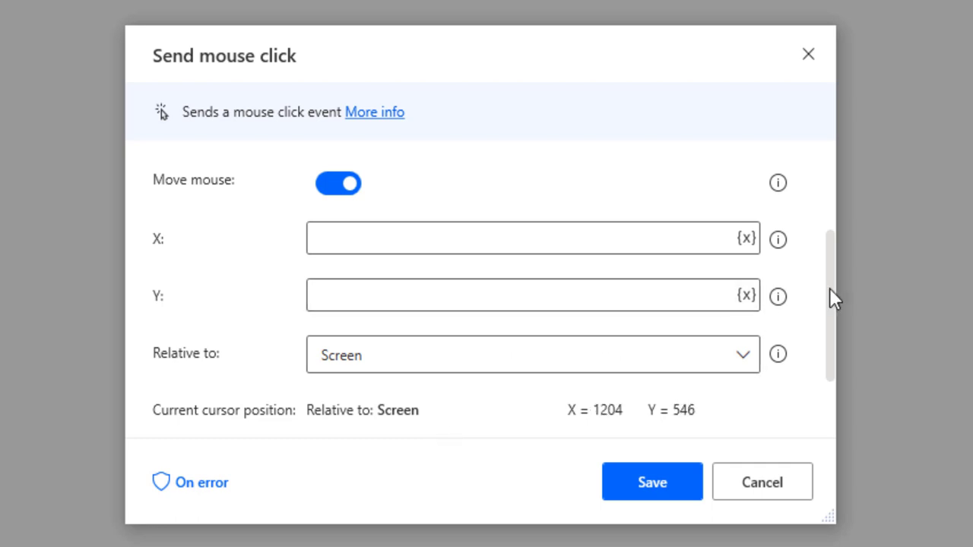
scroll(487, 289, down, 2)
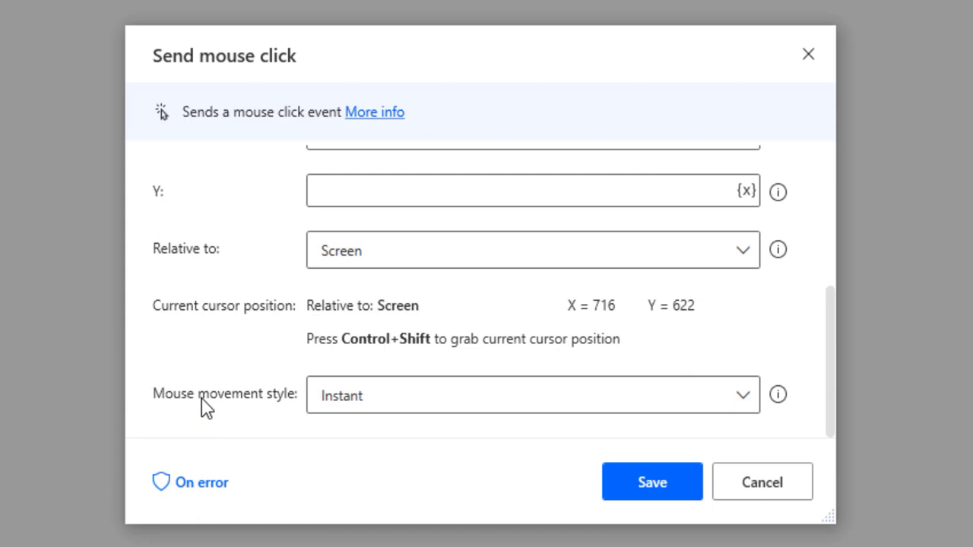
Step: Change the mouse movement style from Instant to With animation (low speed)
click(741, 400)
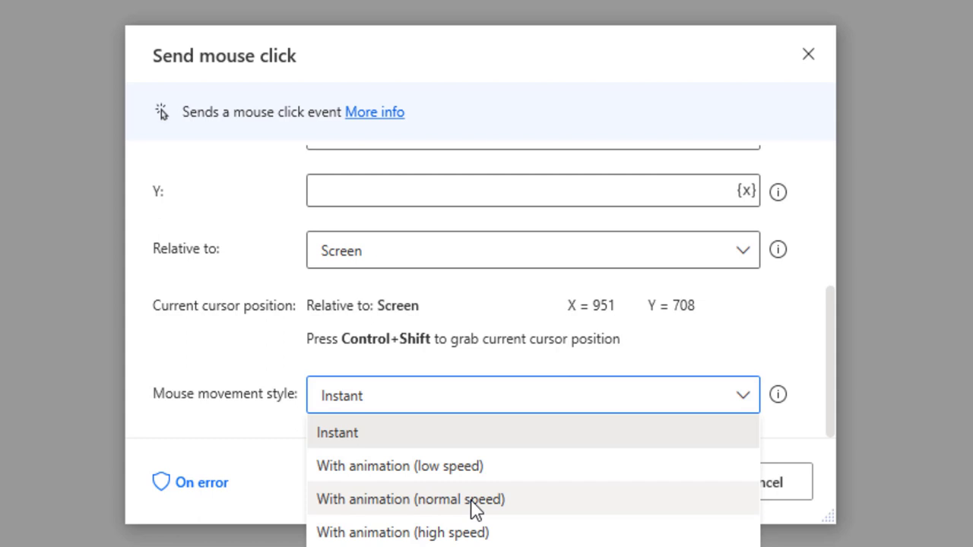
click(400, 467)
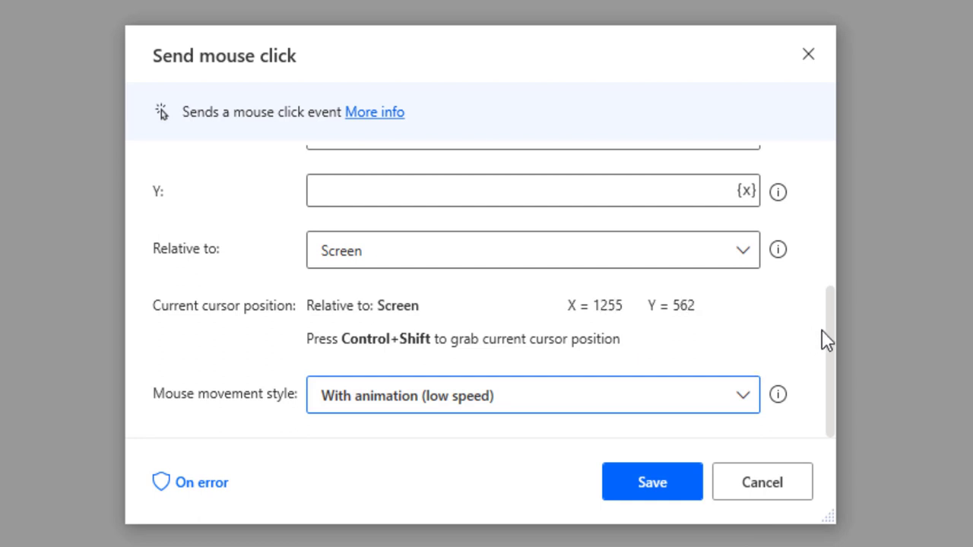
drag(827, 336, 851, 349)
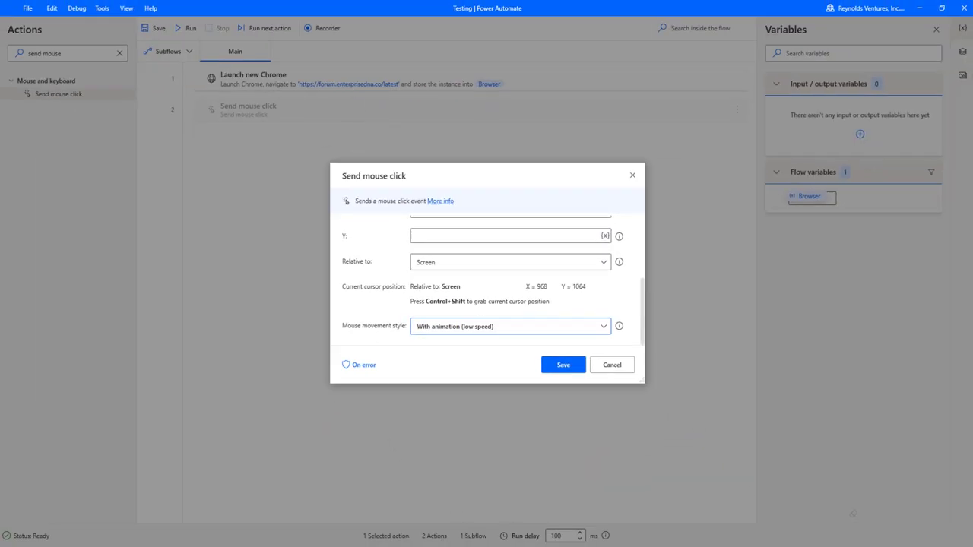
Step: Show the 'Latest topics - Enterprise DNA' page in Chrome
click(533, 521)
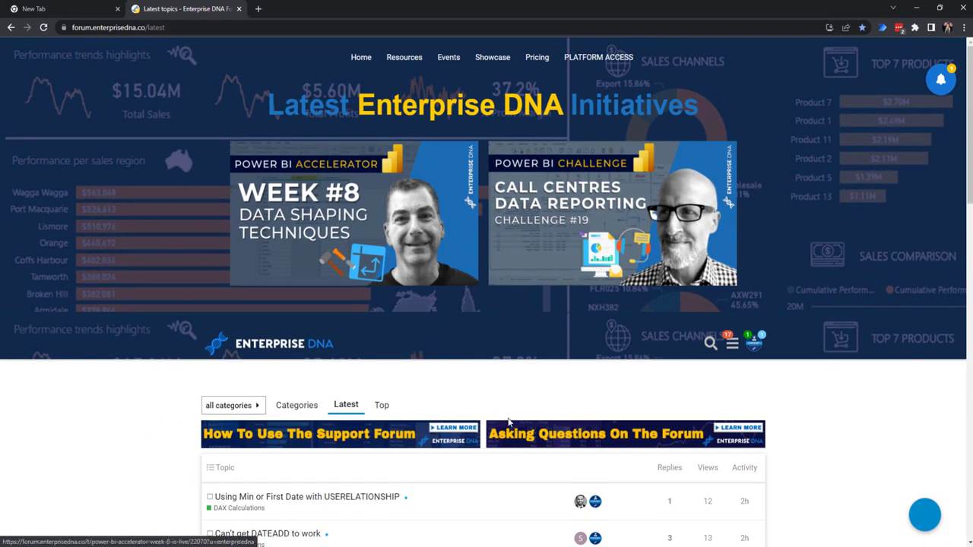
Step: Save the Left click step targeting screen coordinates X 883, Y 108
click(654, 523)
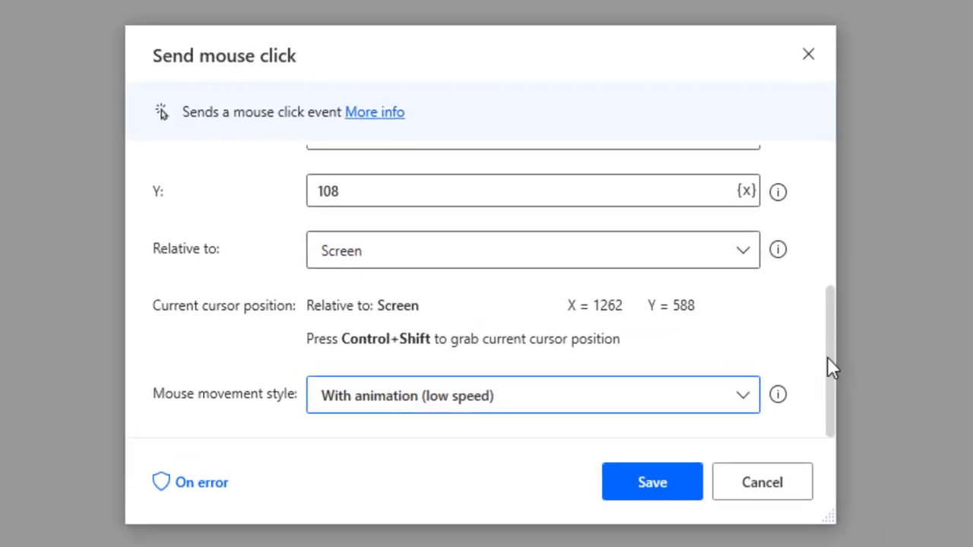
drag(827, 359, 842, 321)
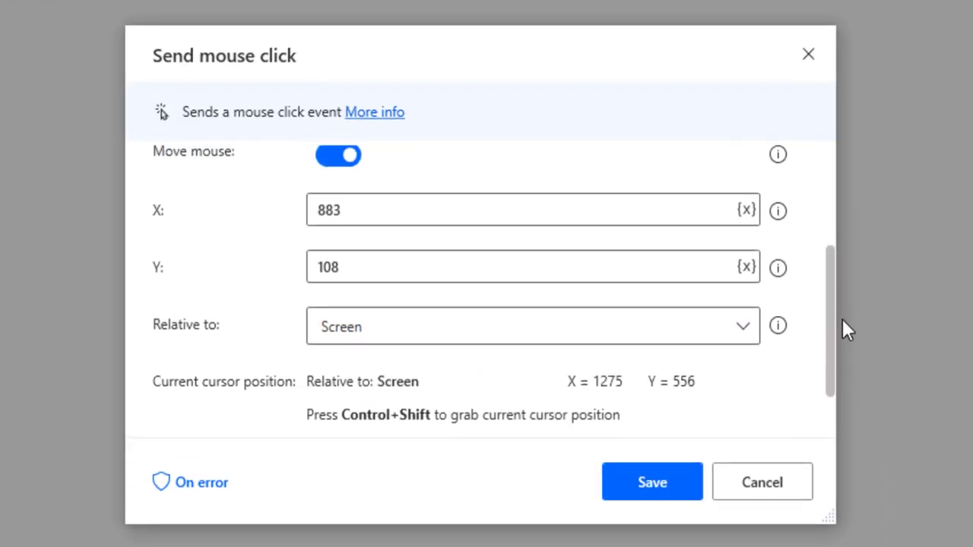
click(658, 490)
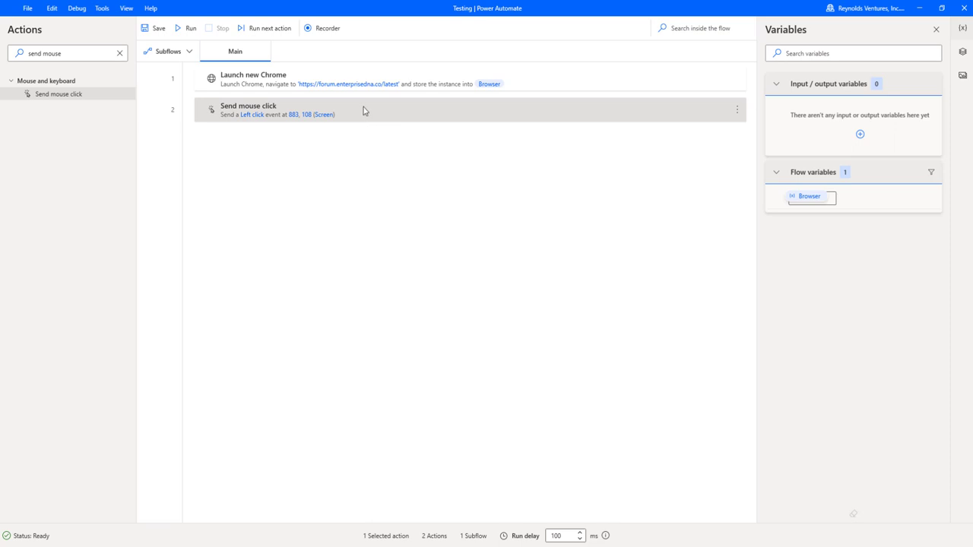
double_click(364, 111)
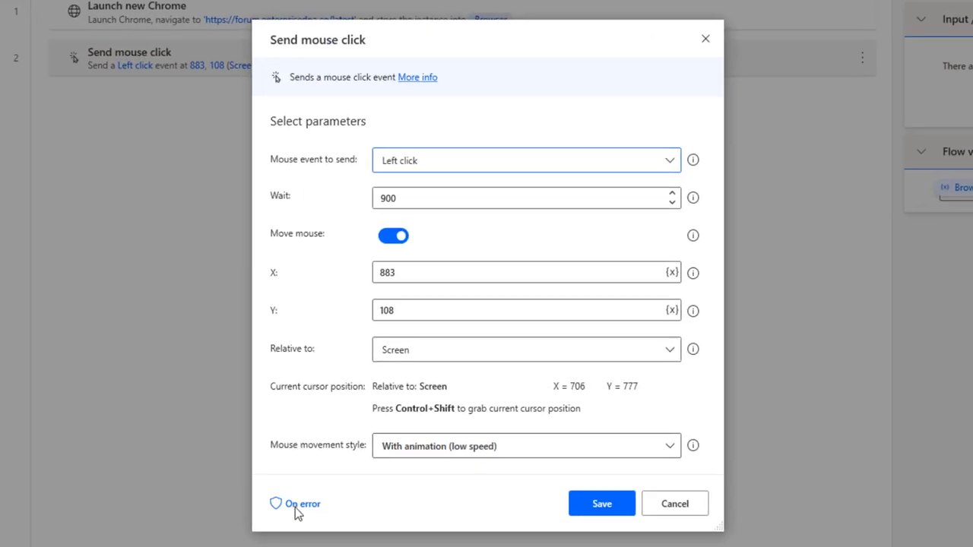
click(296, 506)
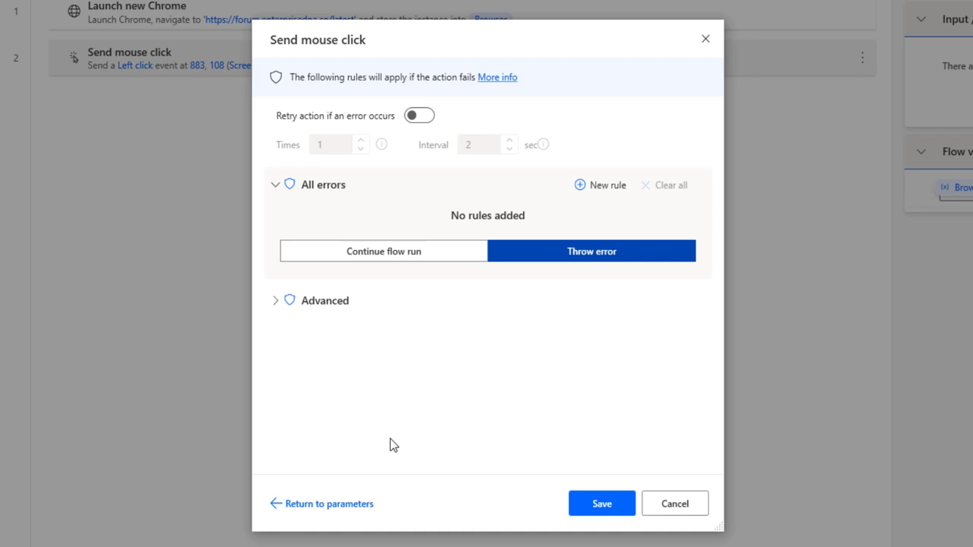
click(275, 505)
click(602, 504)
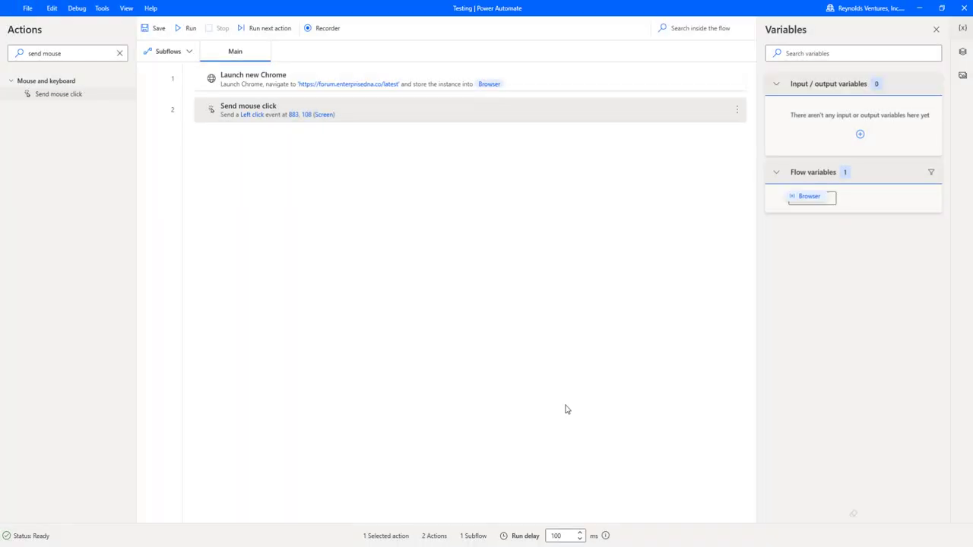
Step: Save the Testing flow and review the Send mouse click step without changes
click(154, 29)
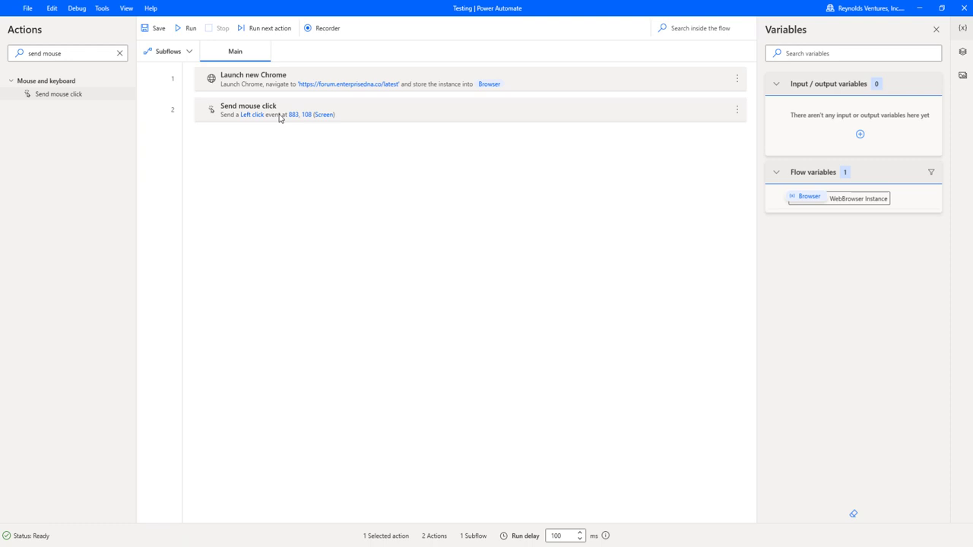
click(373, 113)
double_click(374, 113)
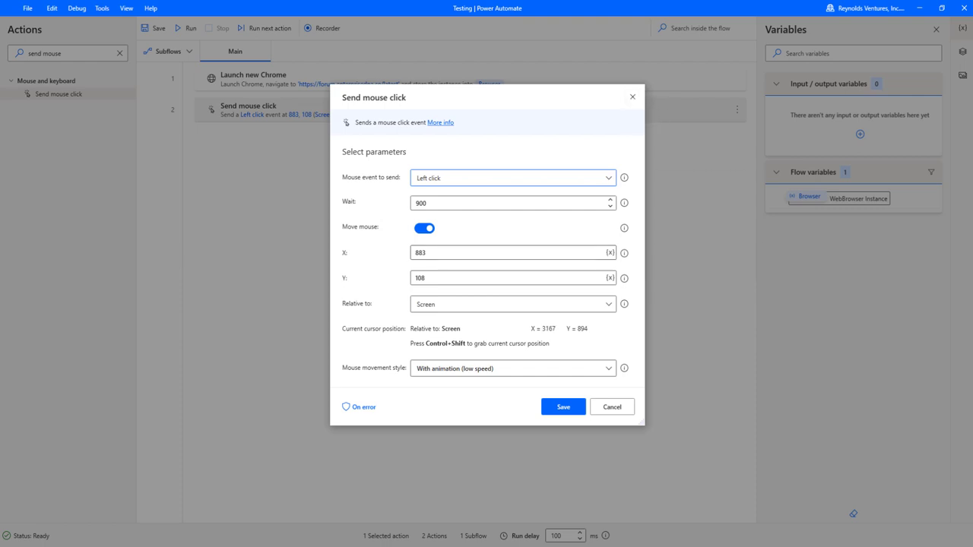
click(632, 97)
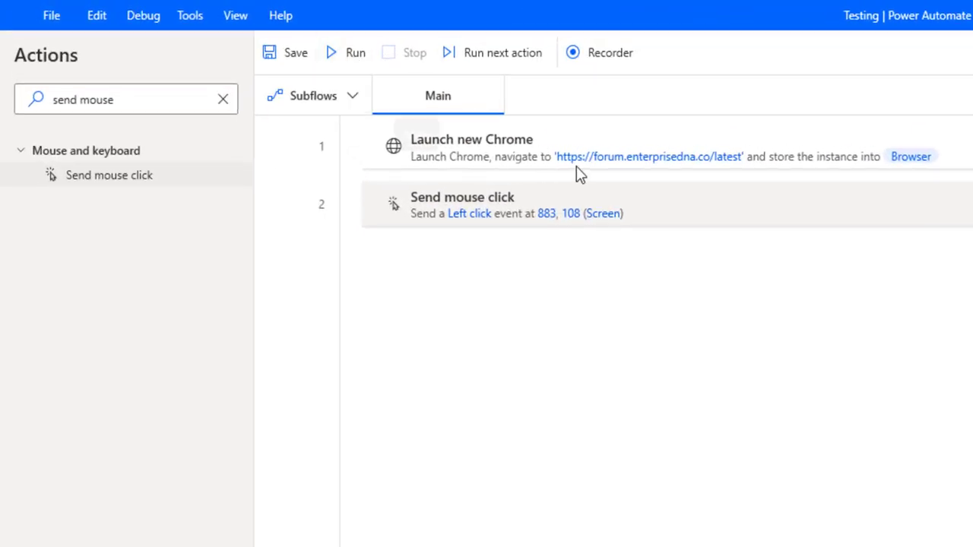
click(631, 202)
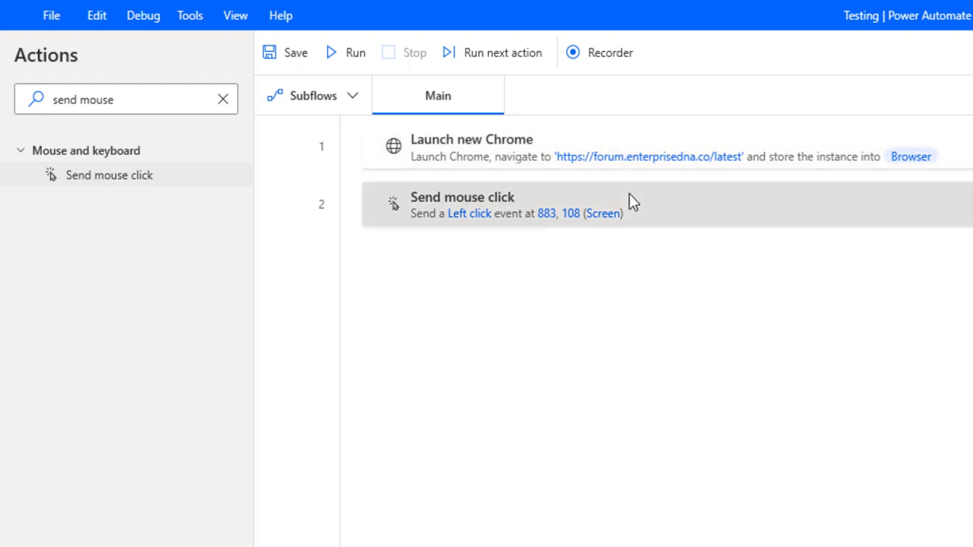
Step: Run the Testing flow so Chrome opens the forum and clicks Events
click(359, 55)
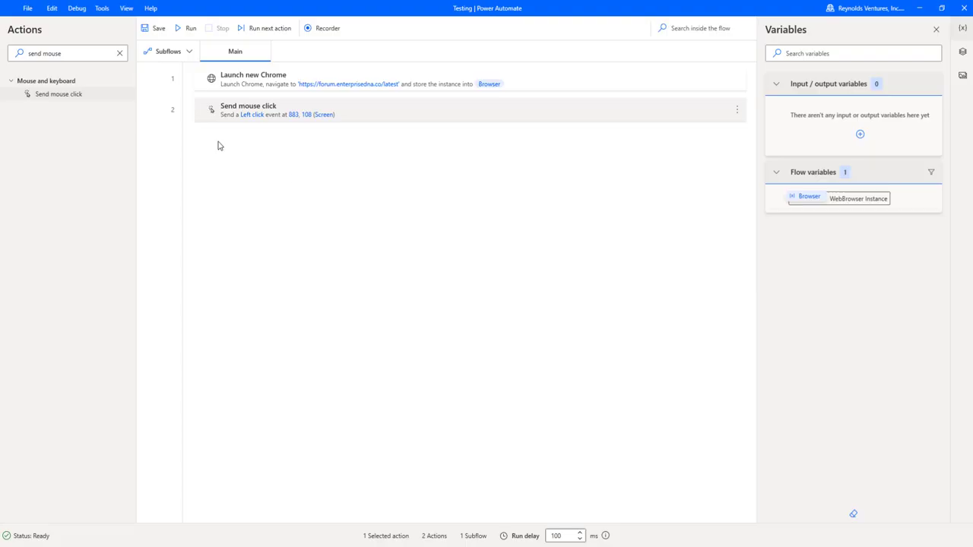
Step: Switch step 2's mouse movement style back to Instant
click(268, 112)
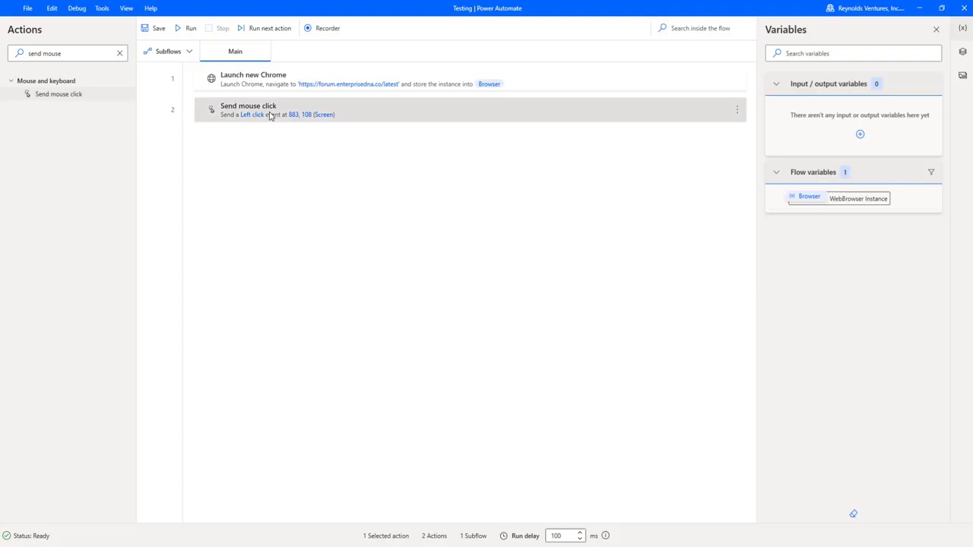
double_click(269, 115)
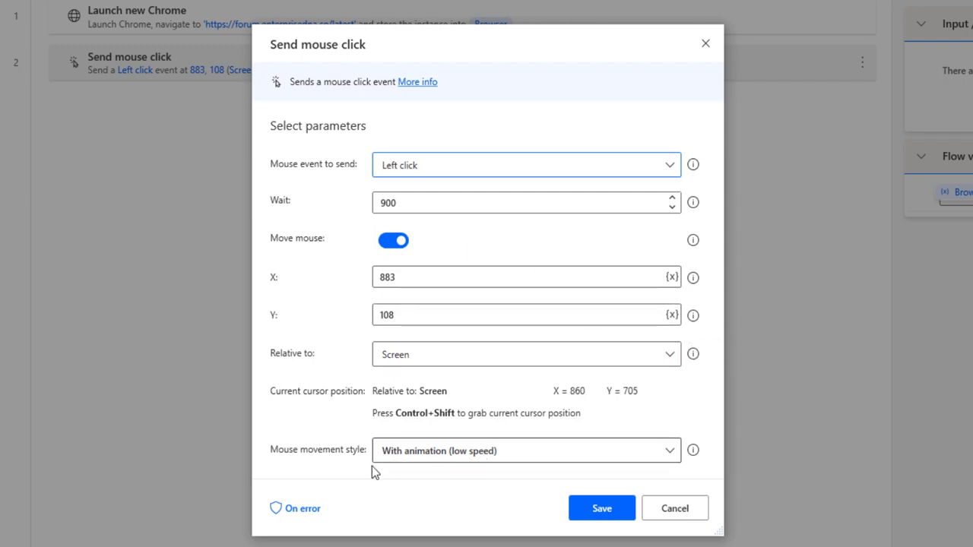
click(666, 455)
click(424, 481)
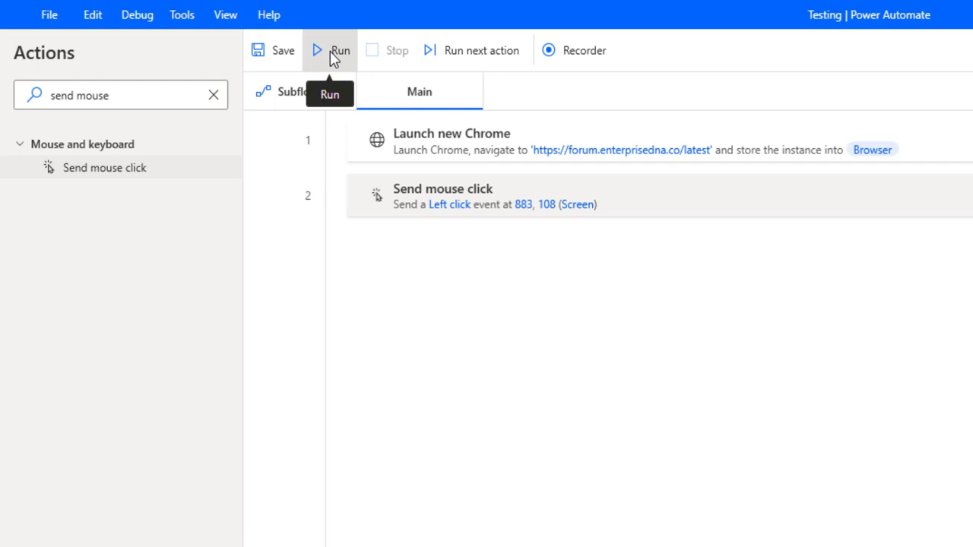
Step: Run the updated Testing flow to test the Instant click on the Events link
click(332, 55)
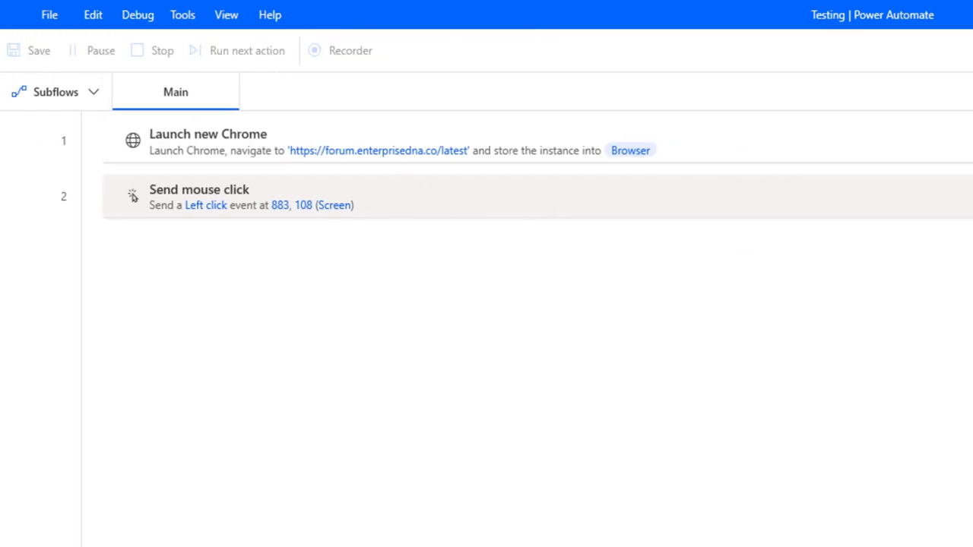